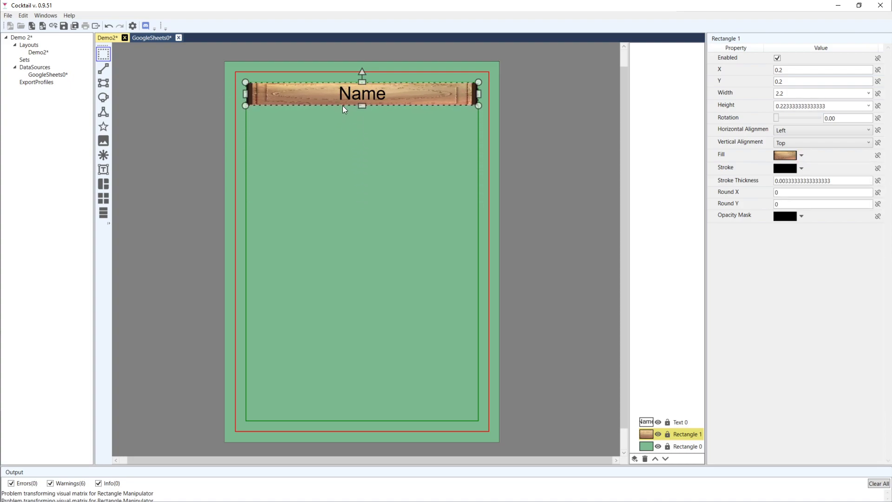
Stretch Rectangle 1 down over the card and try Uniform image stretch.
left_click_drag(364, 107, 350, 180)
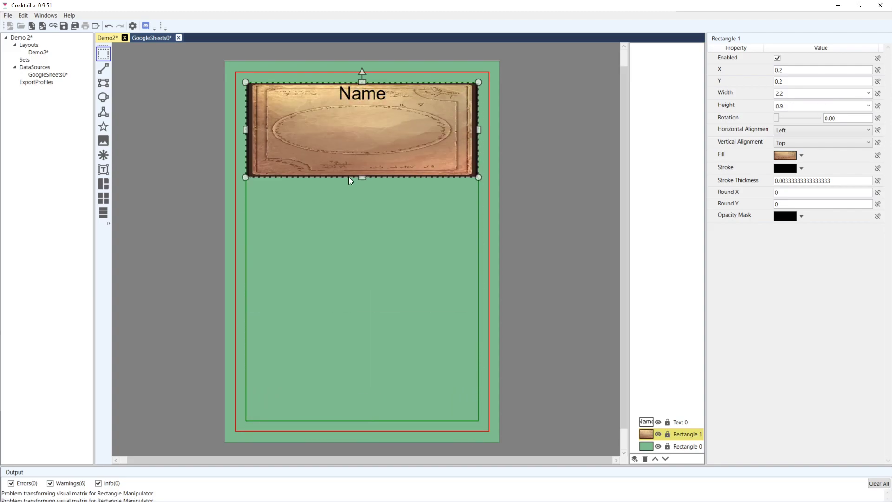
left_click(801, 155)
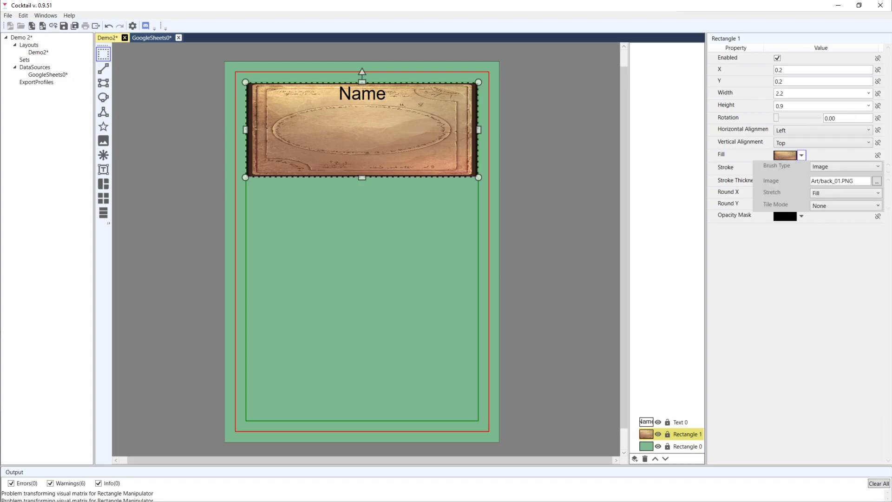
left_click(866, 193)
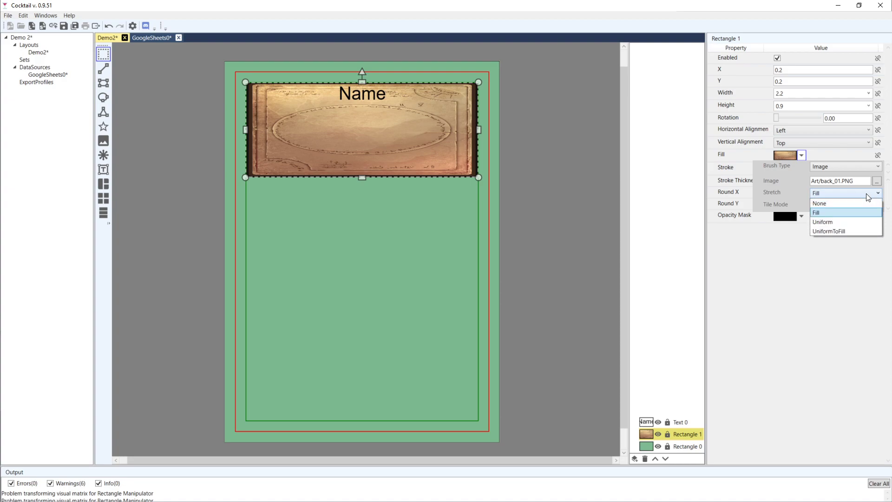
left_click(842, 222)
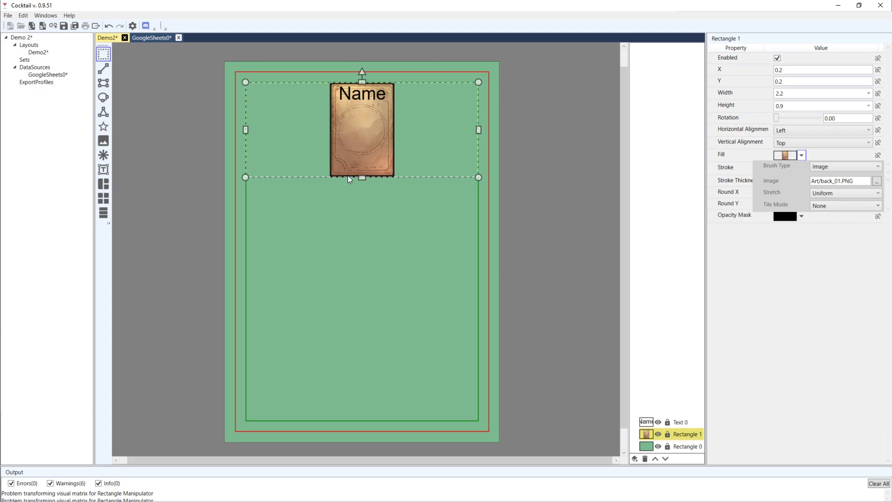
Resize Rectangle 1 to 0.83 high and set its image stretch to UniformToFill.
left_click_drag(364, 177, 342, 169)
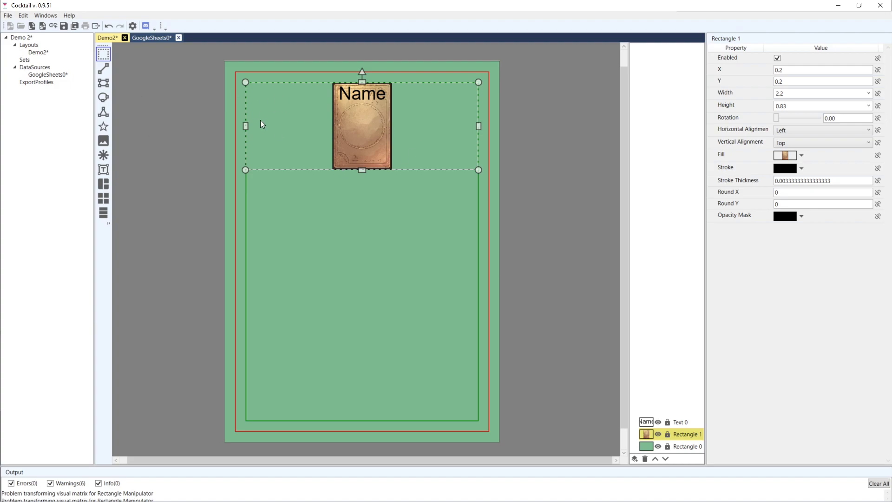
left_click(802, 156)
left_click(860, 192)
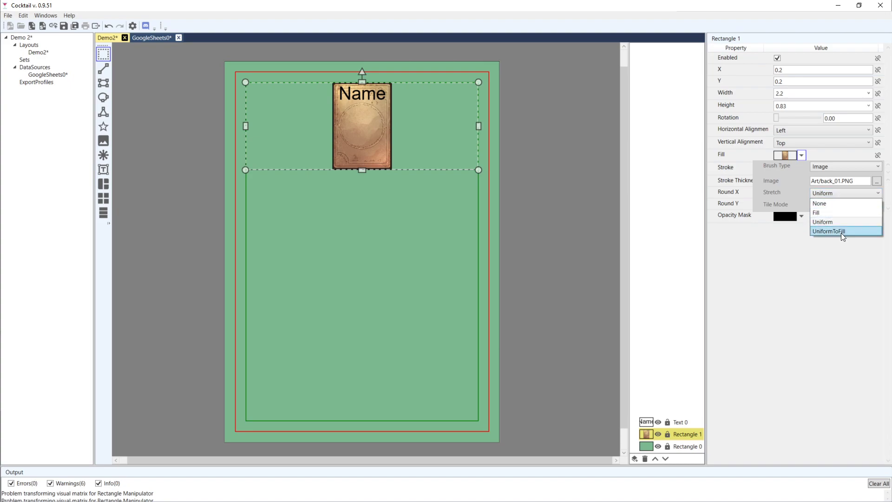
left_click(844, 232)
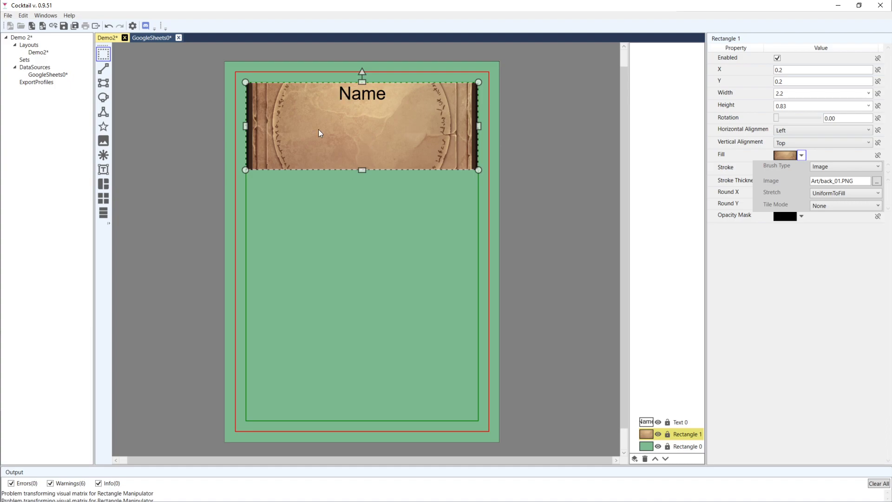
Shrink Rectangle 1 to a 2.2 by 0.22 banner, keeping UniformToFill stretch.
left_click_drag(362, 170, 352, 104)
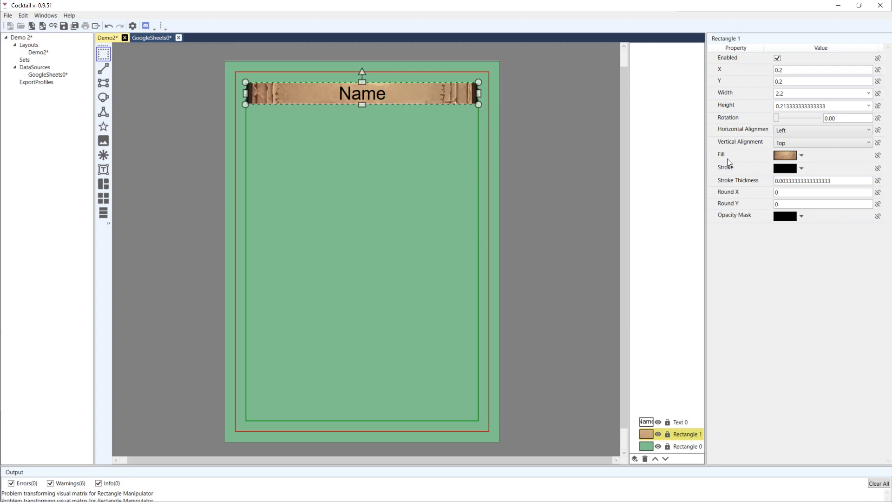
left_click(802, 156)
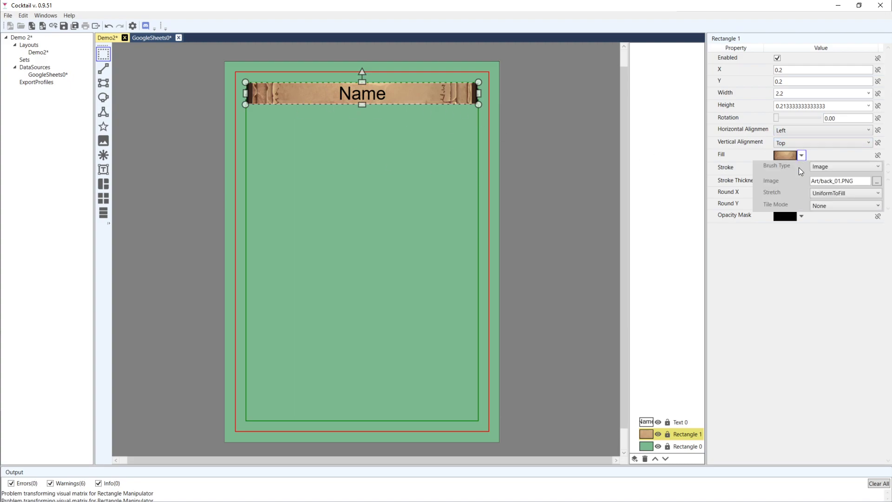
left_click(858, 192)
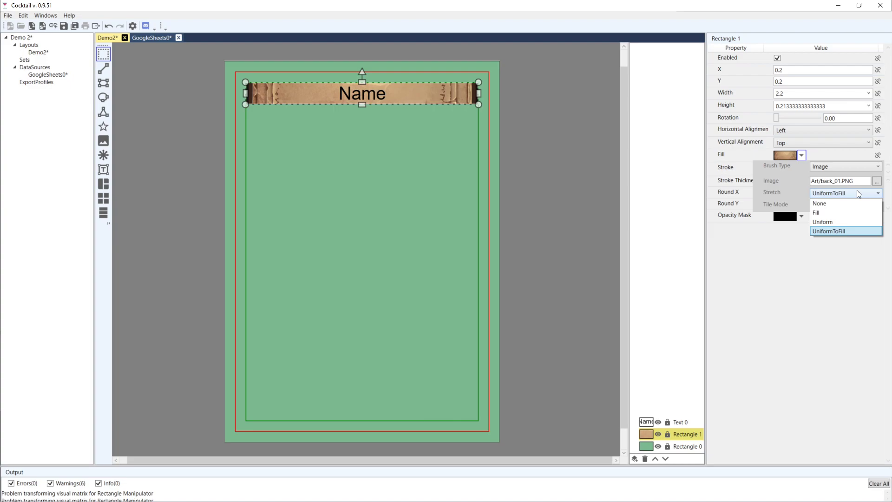
left_click(859, 194)
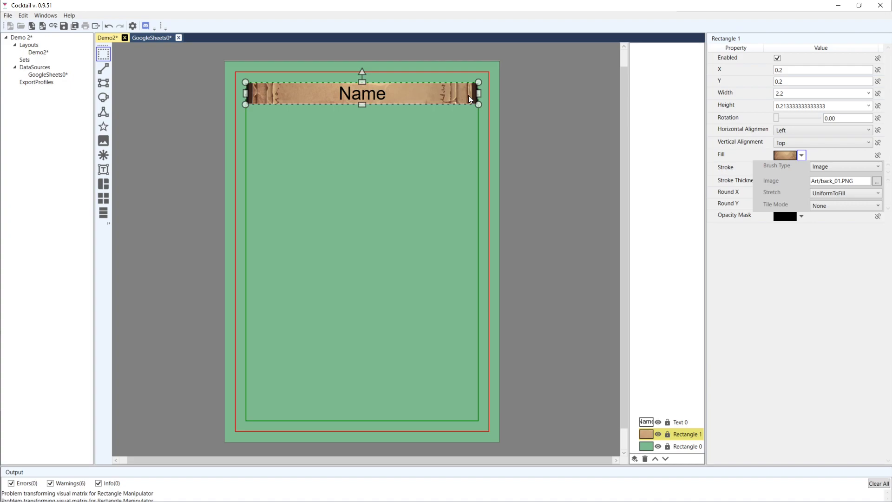
mouse_move(362, 106)
left_mouse_down()
mouse_move(363, 163)
mouse_move(361, 106)
left_mouse_up()
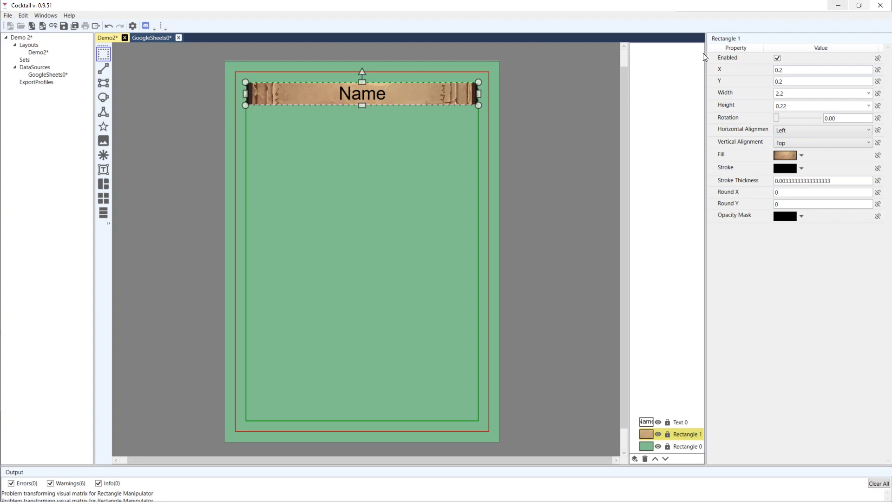
Switch Rectangle 1's fill brush type to SVG and browse for its SvgDrawing file.
left_click(802, 157)
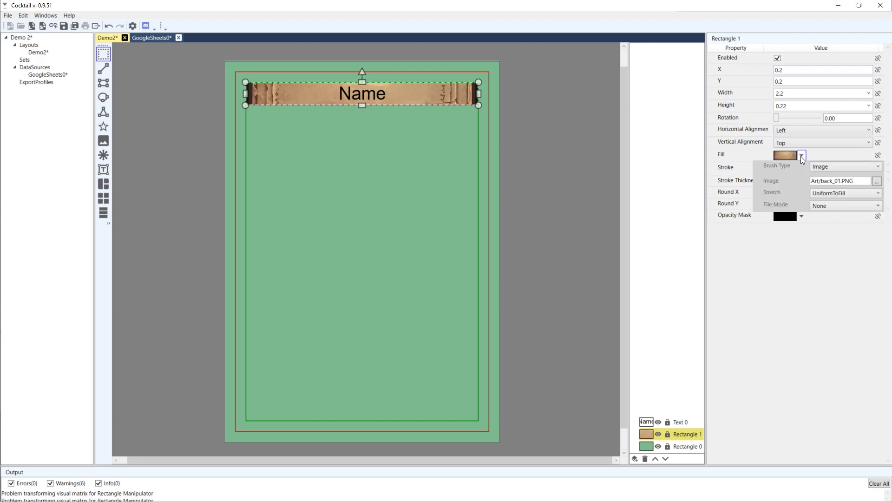
left_click(869, 166)
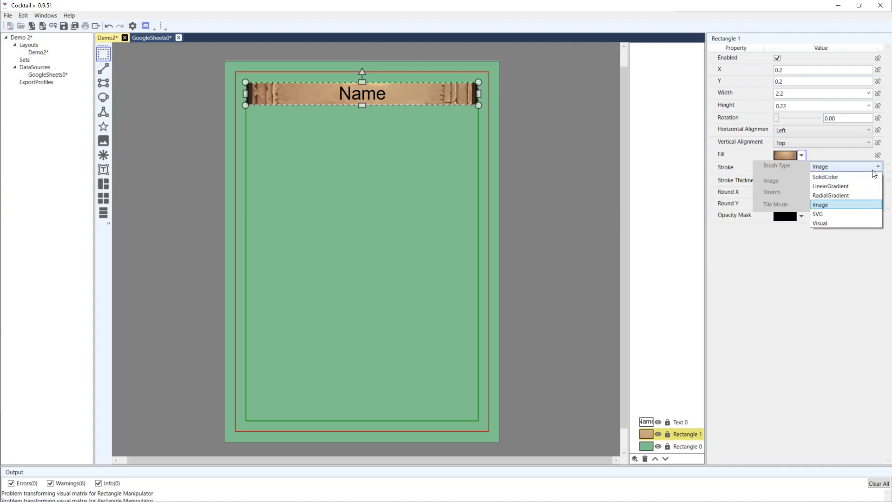
left_click(845, 214)
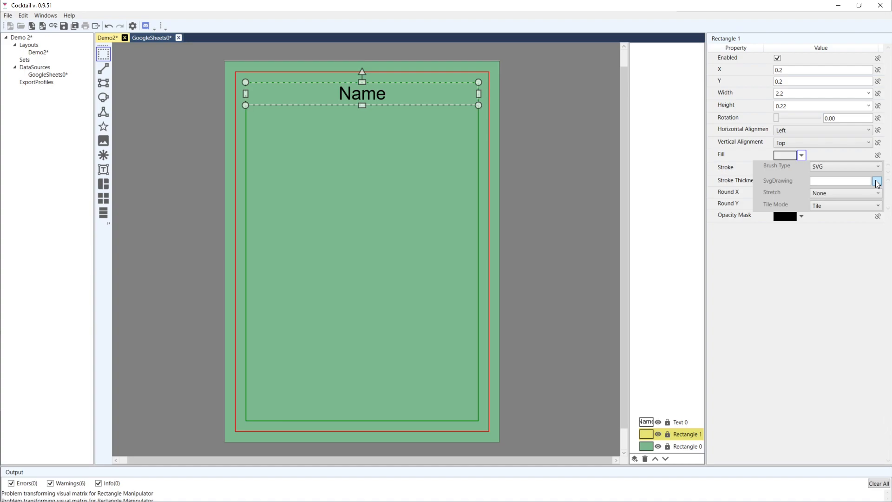
left_click(877, 182)
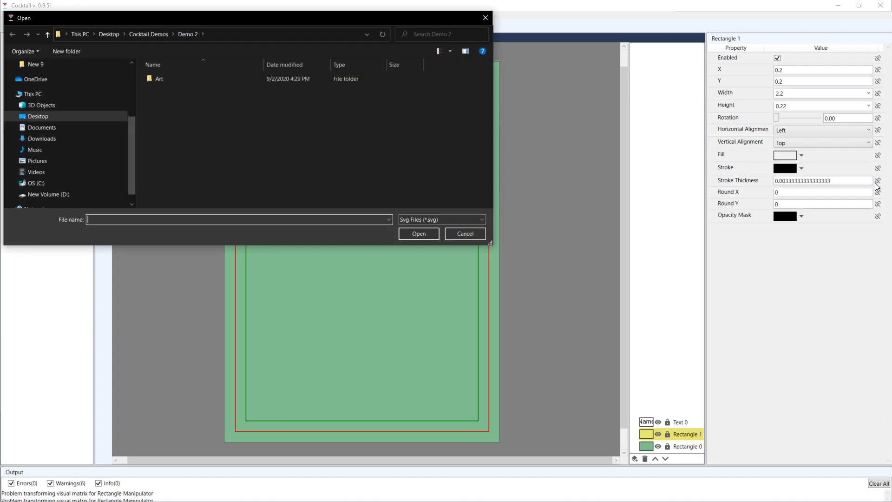
Load wolf-head.svg from the Demo 2 Art folder as the rectangle's SVG fill.
double_click(151, 82)
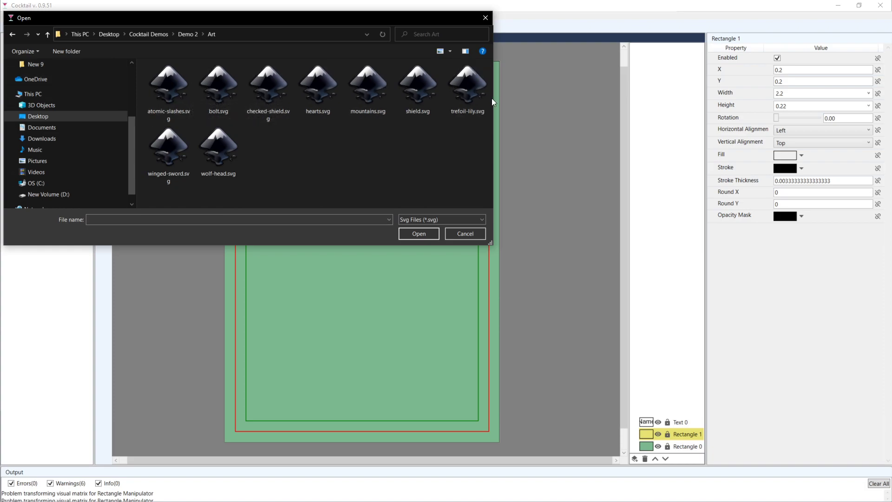
left_click_drag(493, 79, 579, 107)
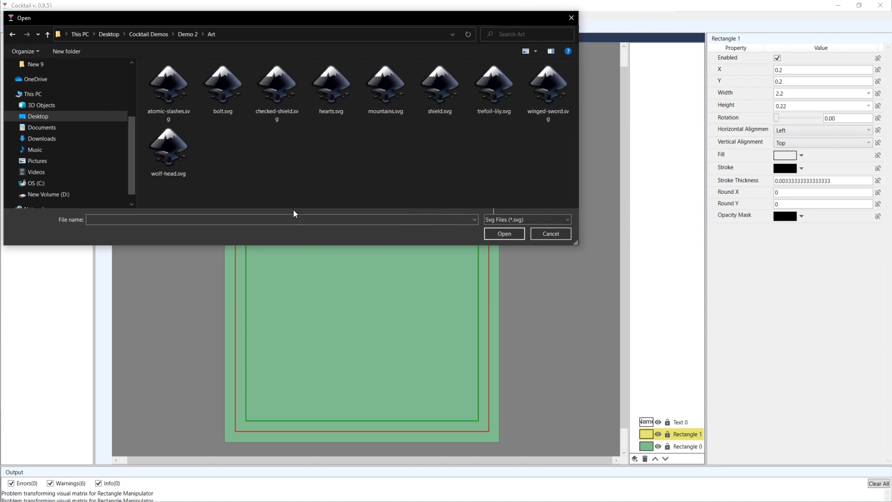
left_click(163, 149)
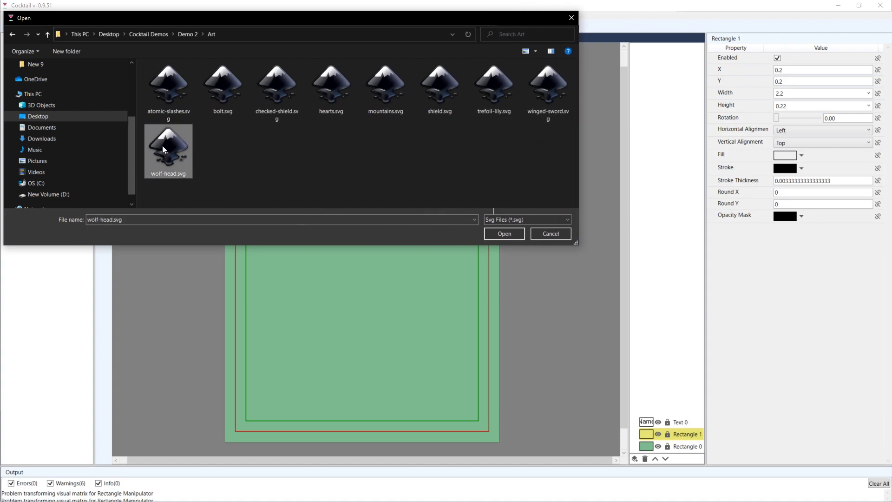
left_click(510, 234)
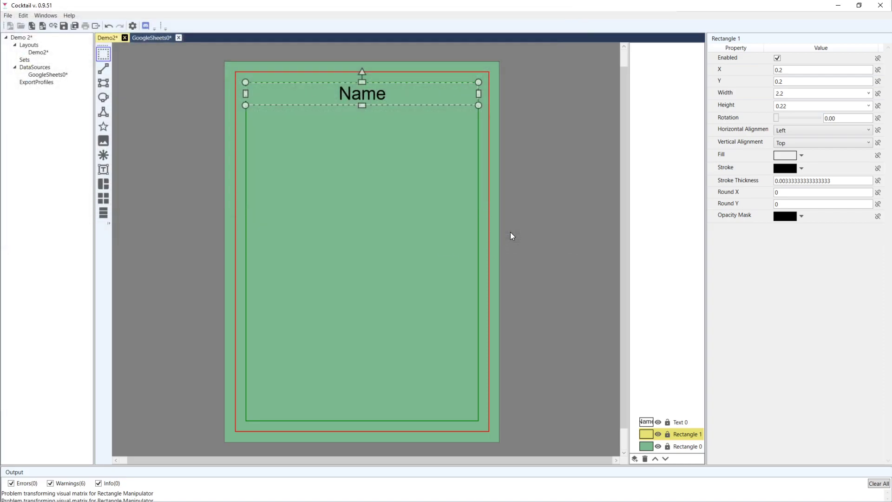
Make the wolf-filled rectangle 2.98 high, keeping the fill's Tile mode.
left_click_drag(362, 105, 362, 398)
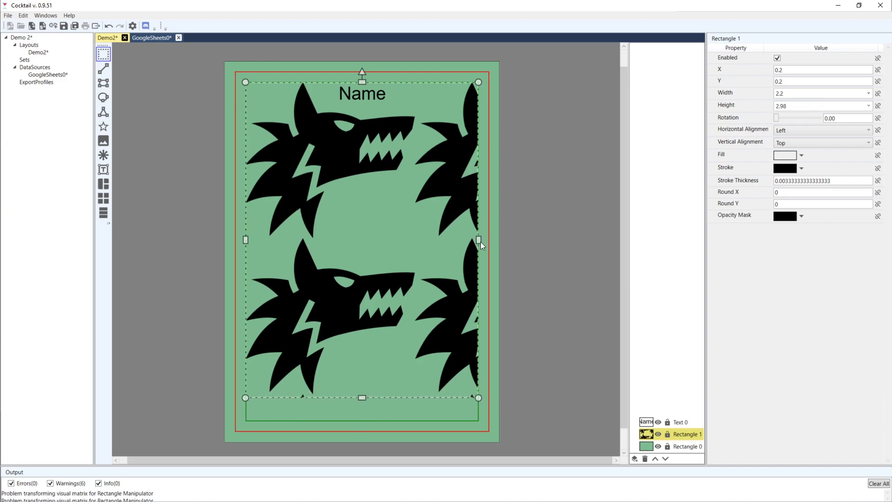
left_click(802, 156)
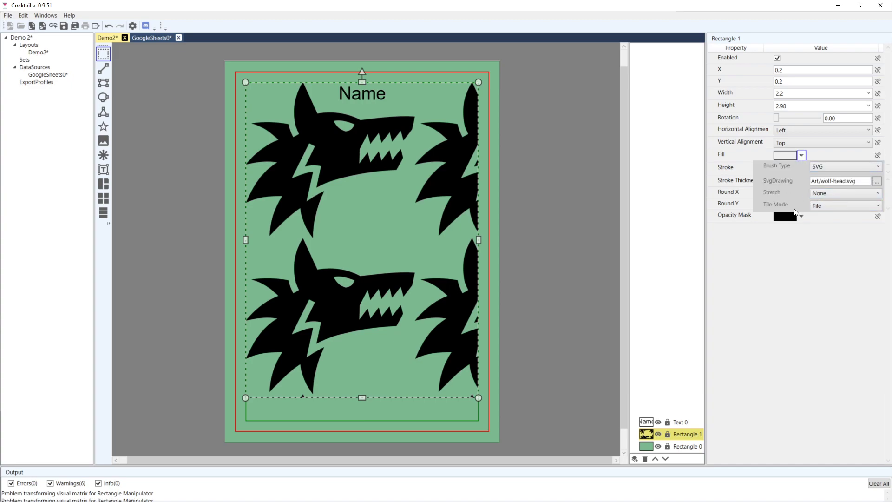
left_click(878, 207)
left_click(874, 210)
left_click(482, 240)
Widen the rectangle to 3.19, extending past the card's left edge to X −0.25.
left_click_drag(479, 241, 537, 240)
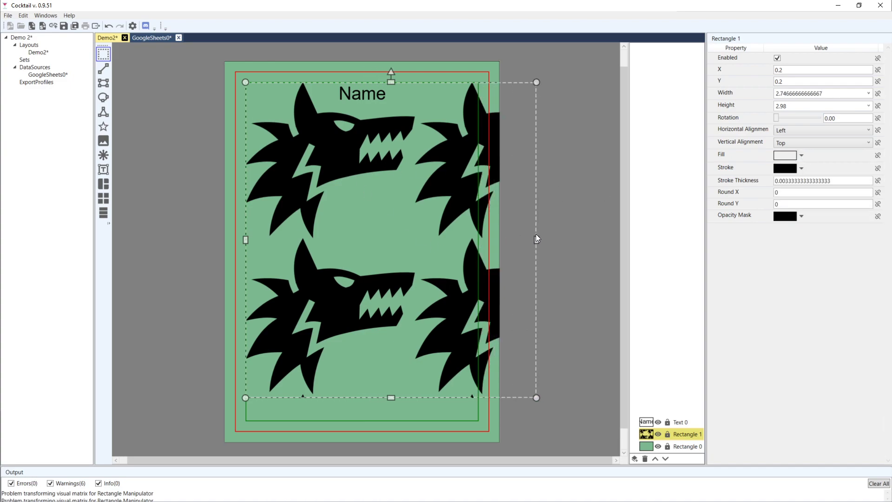
left_click_drag(247, 241, 168, 249)
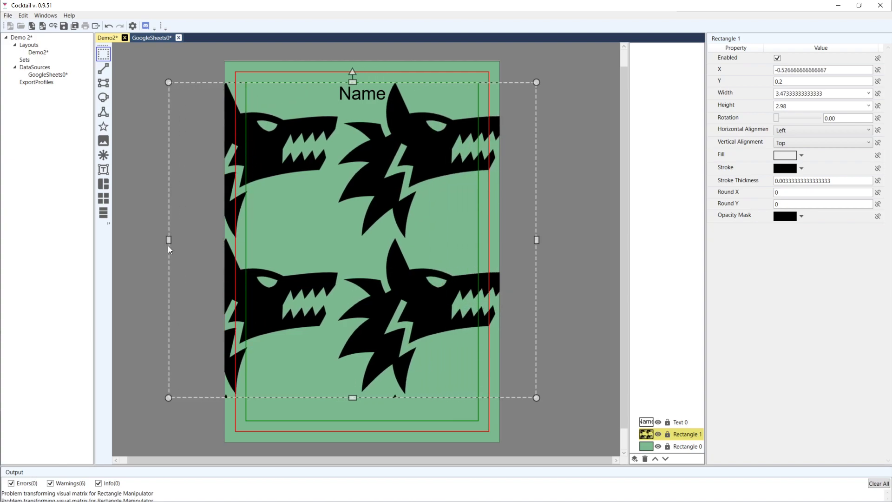
left_click_drag(168, 247, 198, 241)
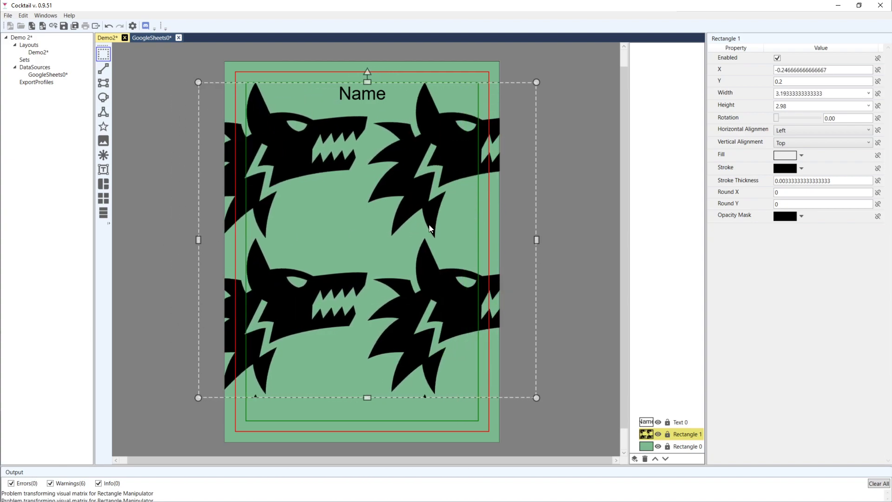
Try FlipX and FlipY tiling, settle on FlipXY, and set the height to 2.99.
left_click(802, 156)
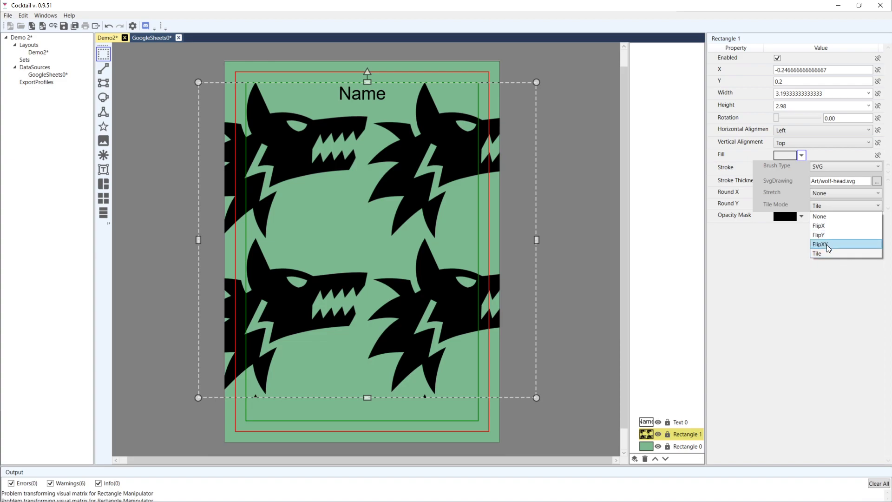
left_click(836, 226)
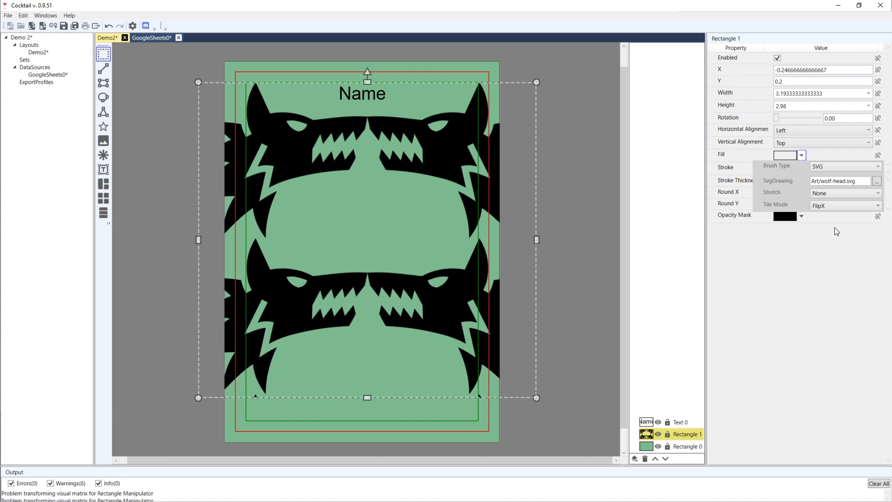
left_click(871, 205)
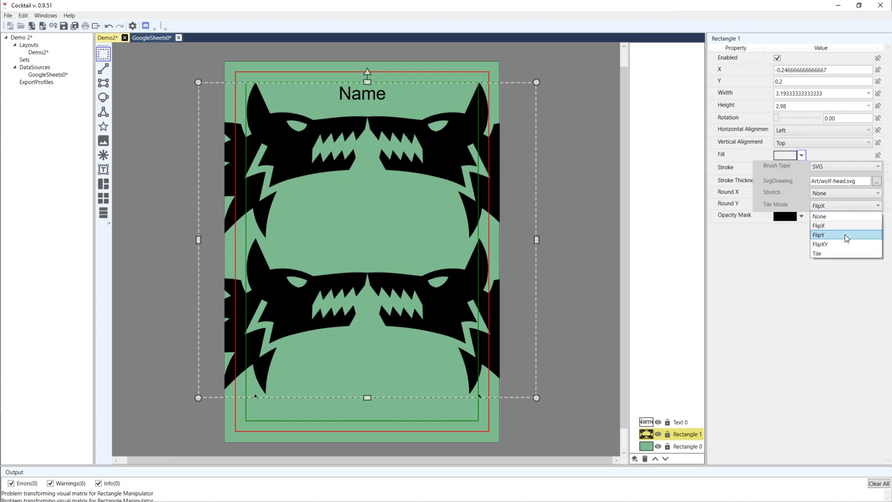
left_click(845, 235)
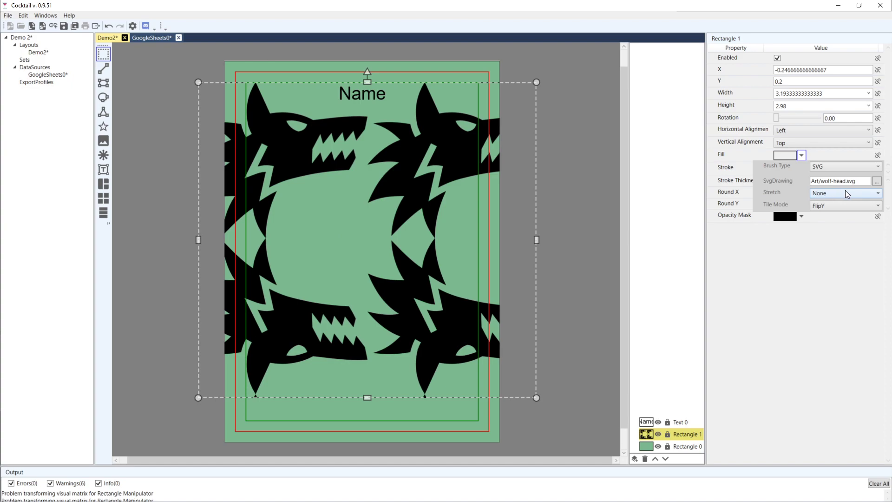
left_click(869, 206)
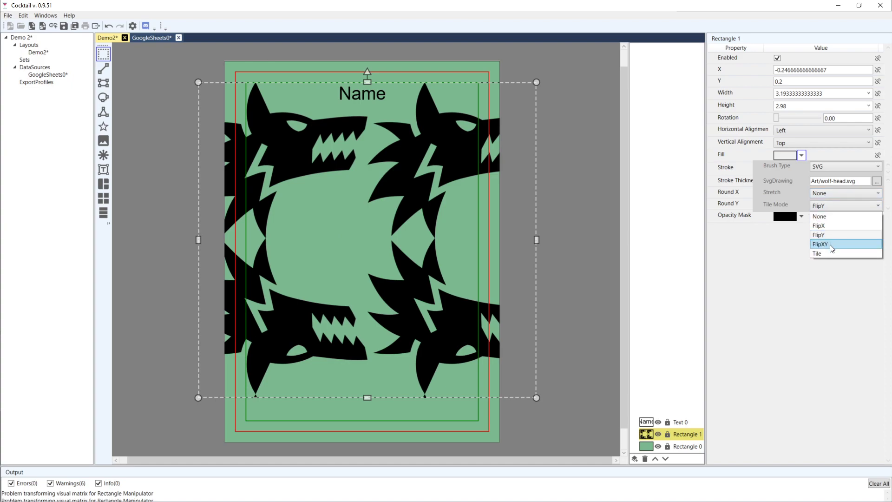
left_click(832, 244)
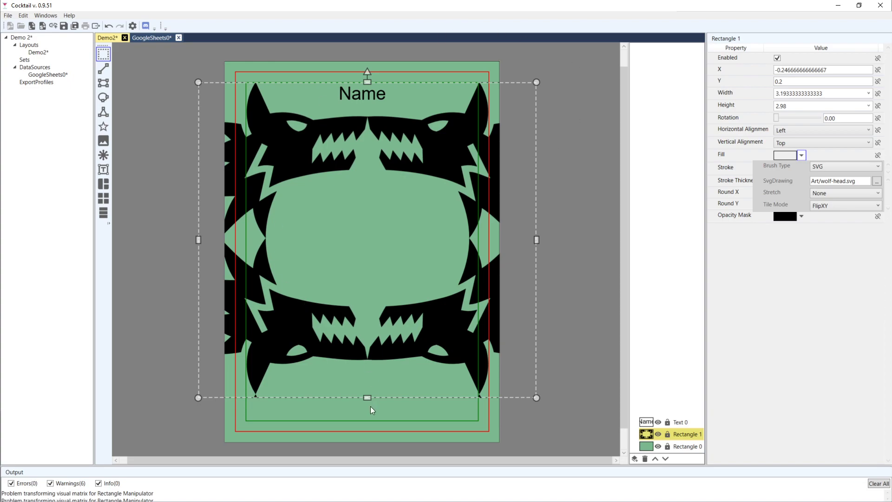
mouse_move(366, 399)
left_mouse_down()
mouse_move(363, 284)
mouse_move(367, 417)
mouse_move(366, 399)
left_mouse_up()
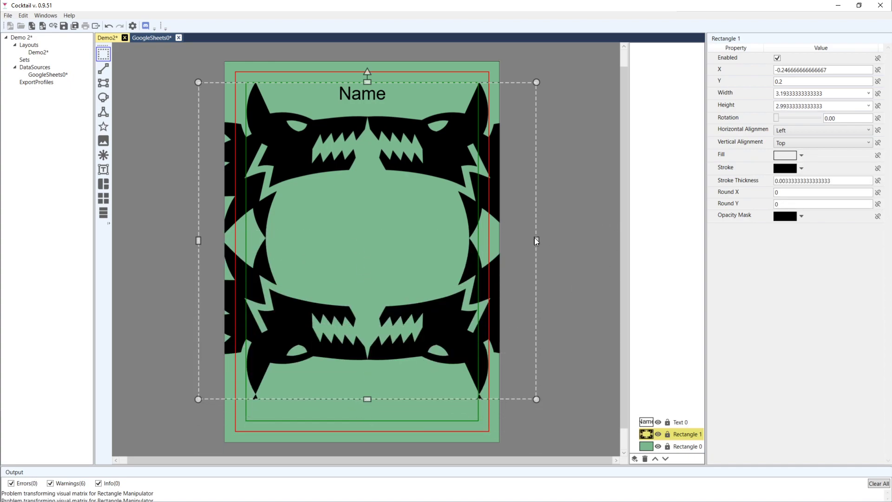